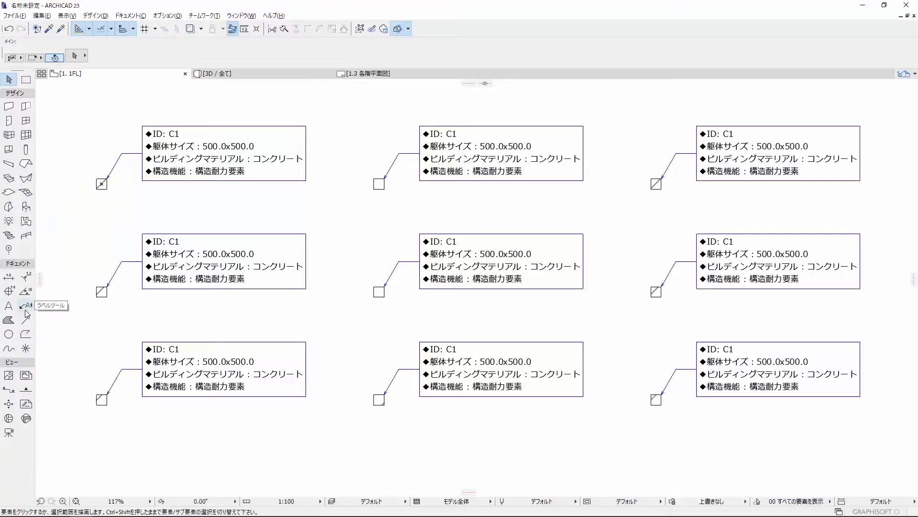
Select the Label tool in the Toolbox's Document section.
click(26, 309)
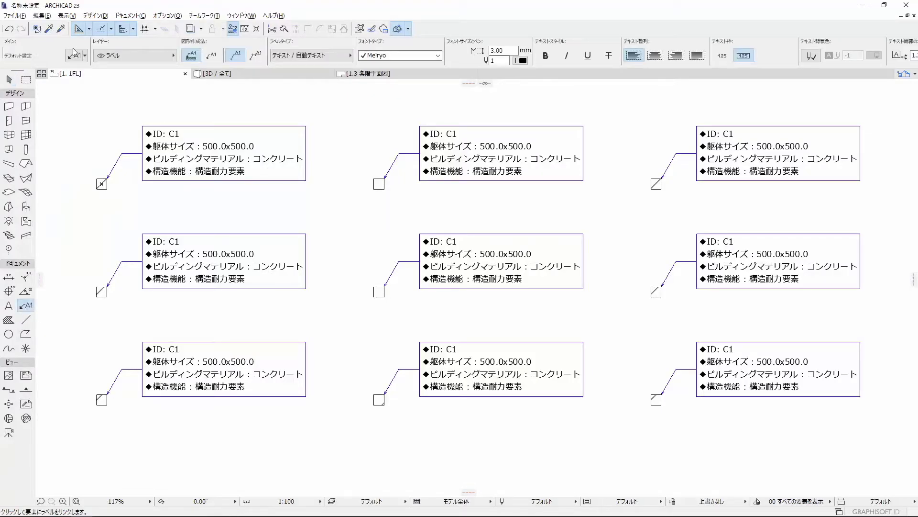
Open the Label Default Settings with the Text Style panel collapsed to expose leader options.
click(74, 57)
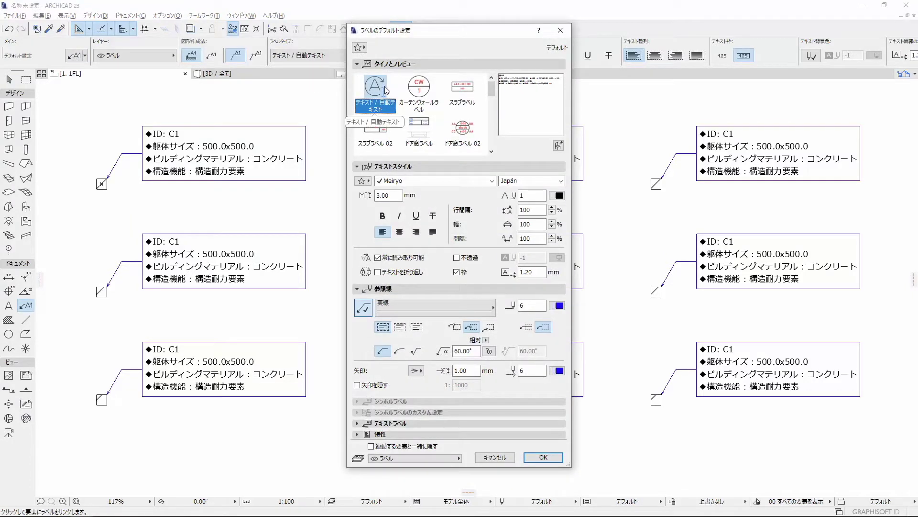
click(355, 167)
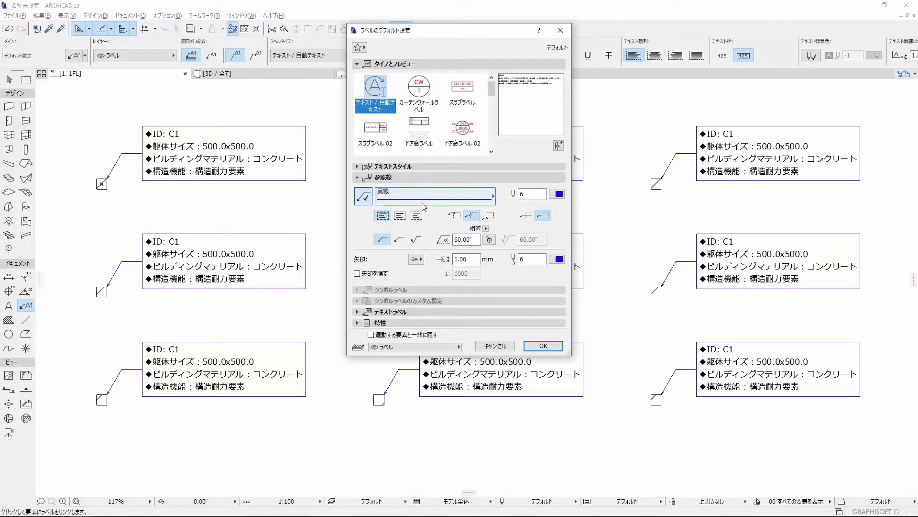
Try the first-line, last-line, connection-point and underline leader options in the Pointer panel.
click(400, 220)
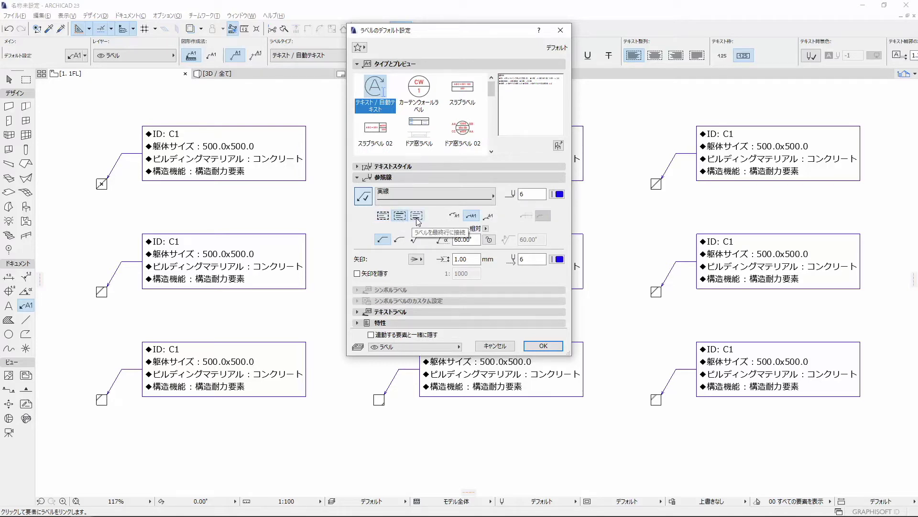
click(418, 219)
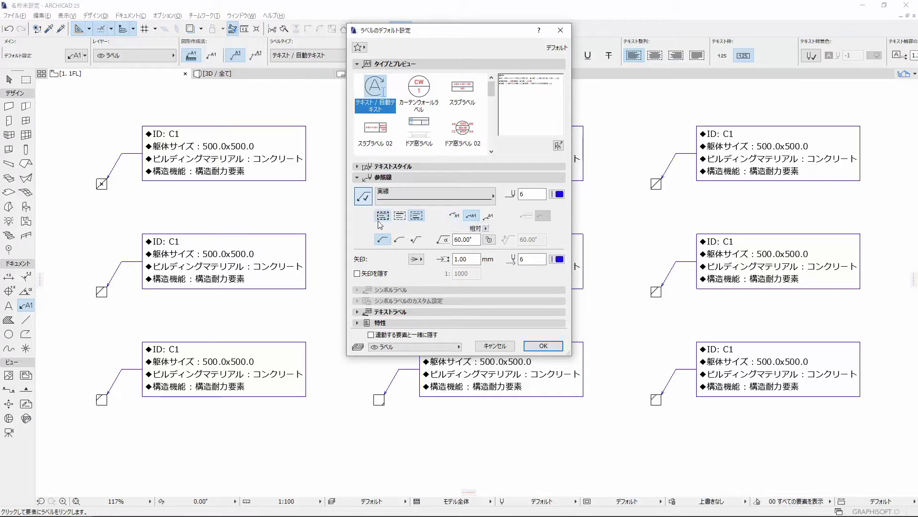
click(396, 218)
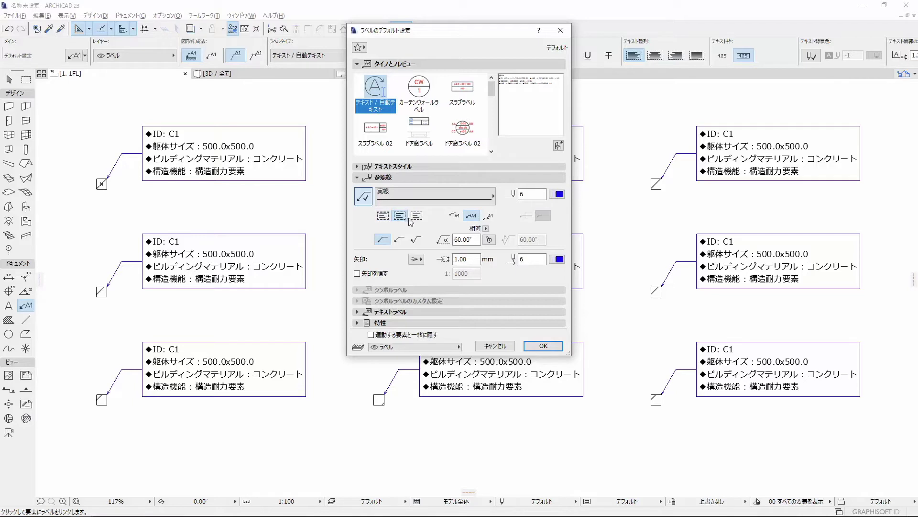
click(451, 218)
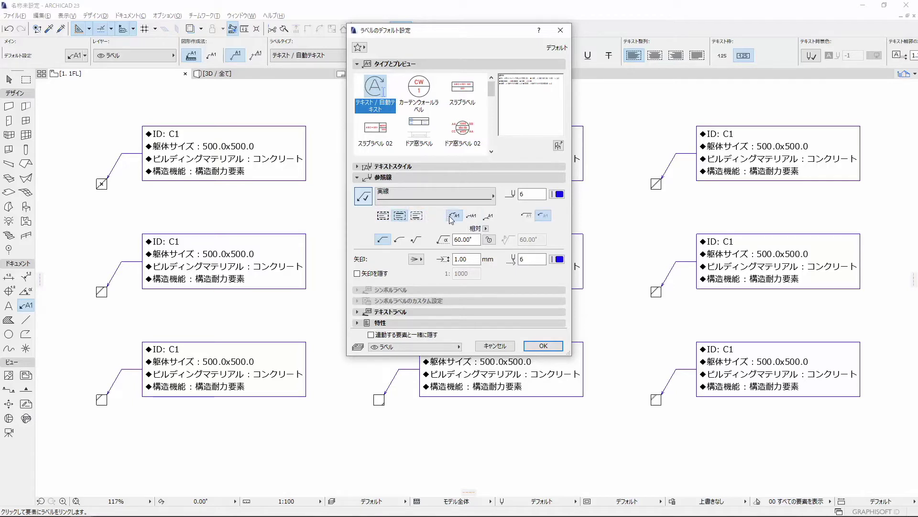
click(471, 218)
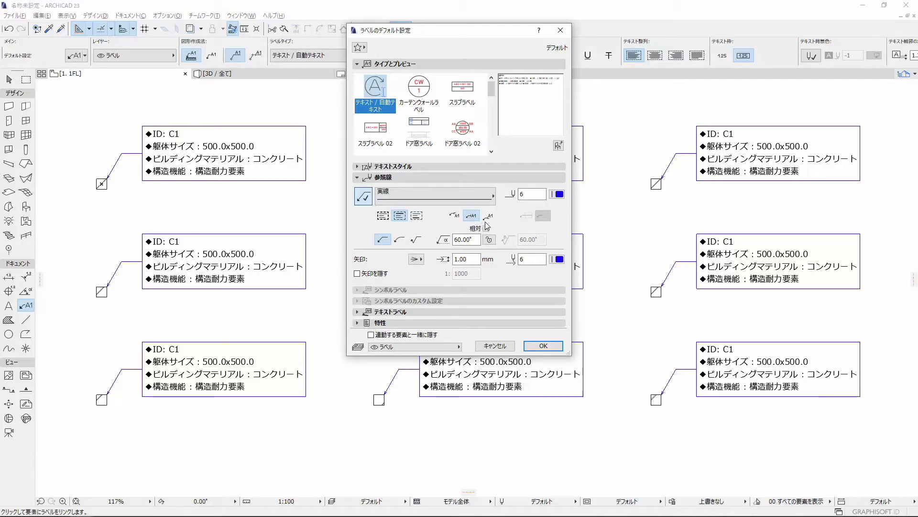
click(487, 221)
click(528, 222)
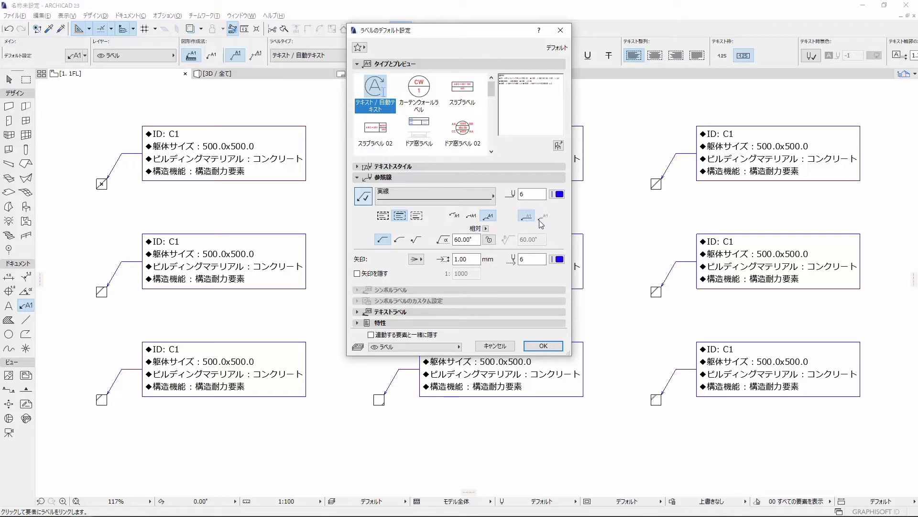
click(544, 222)
Connect the leader to the label box with the left end style and accept the defaults.
click(454, 219)
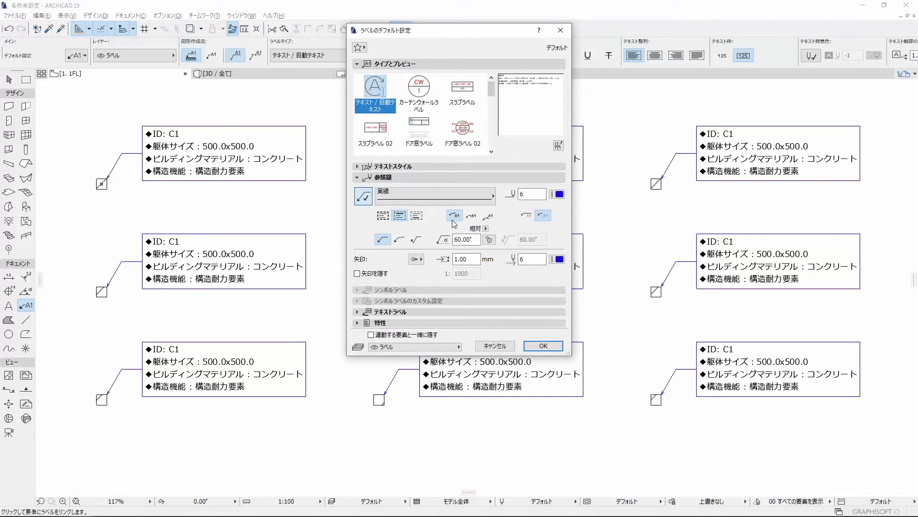
click(470, 218)
click(382, 216)
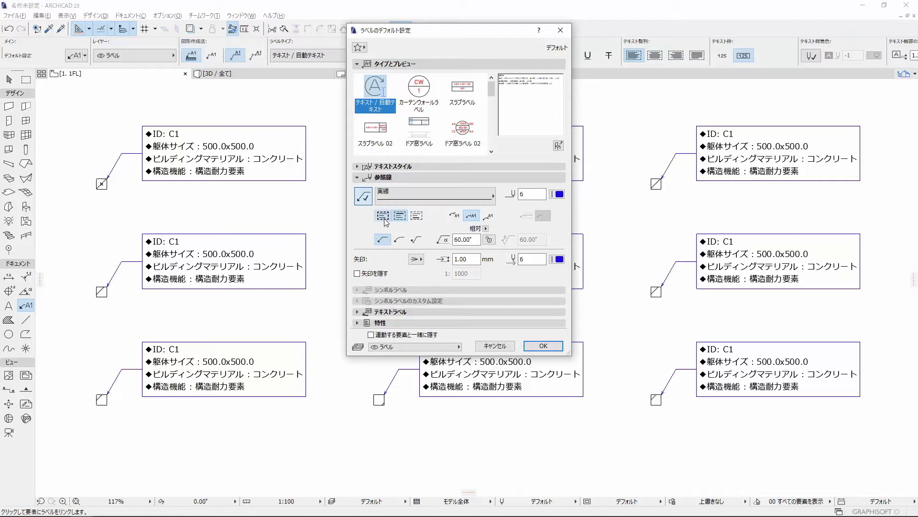
click(455, 217)
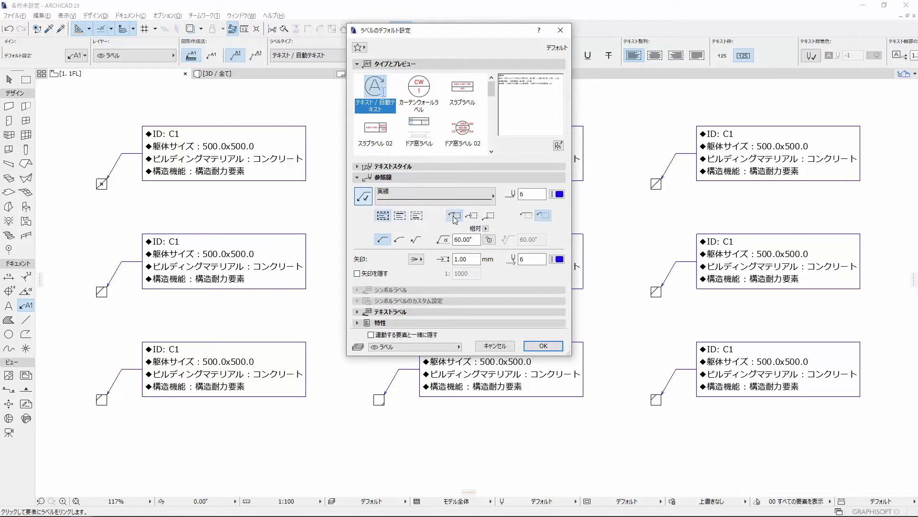
click(525, 216)
click(550, 351)
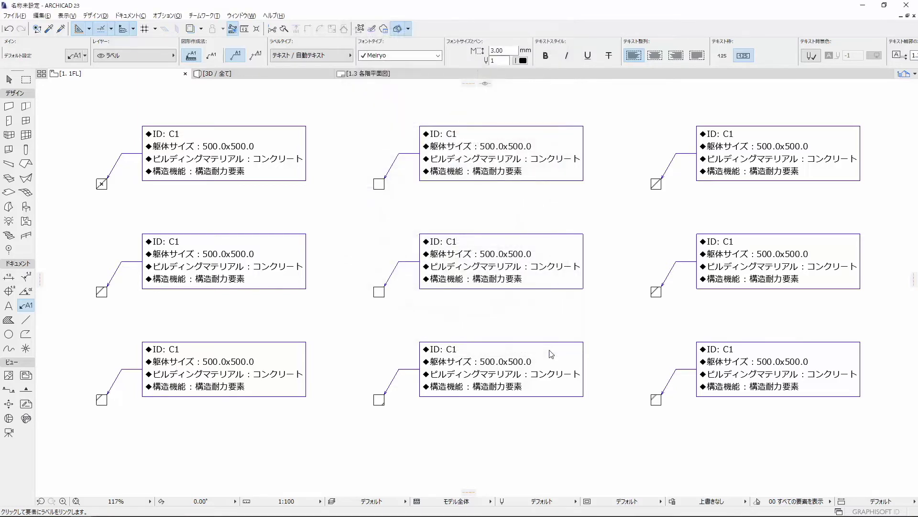
Pick column C1 and undo the last leader change so it meets the label's top edge.
scroll(105, 333, up, 3)
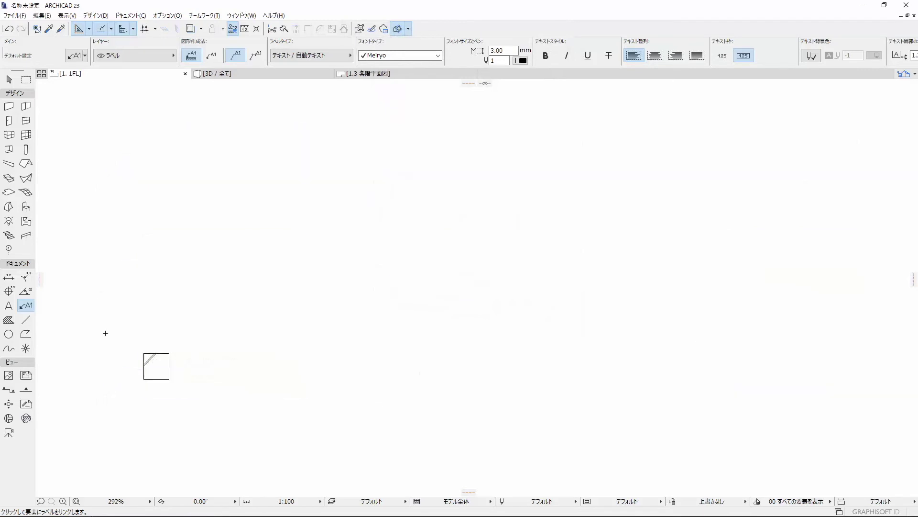
click(169, 352)
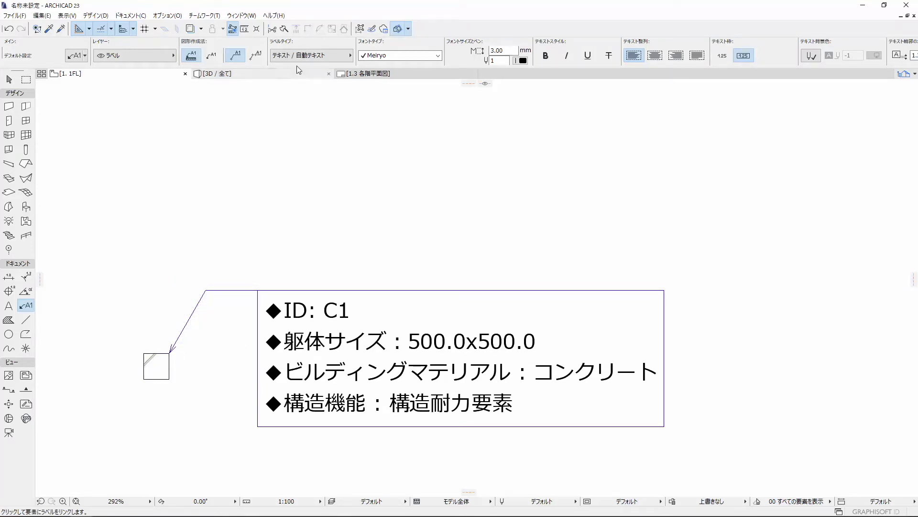
scroll(301, 50, down, 1)
scroll(301, 51, down, 3)
scroll(301, 51, down, 3)
scroll(301, 45, down, 2)
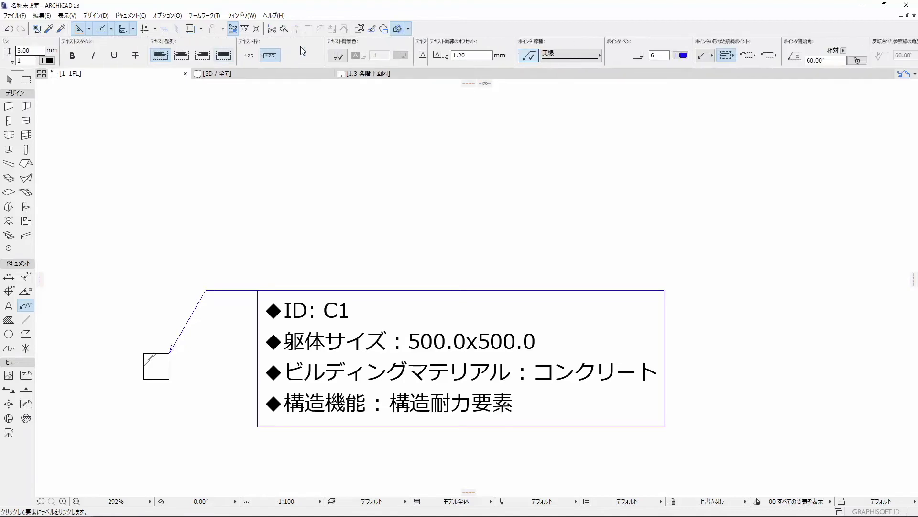
scroll(301, 42, down, 2)
scroll(301, 42, down, 1)
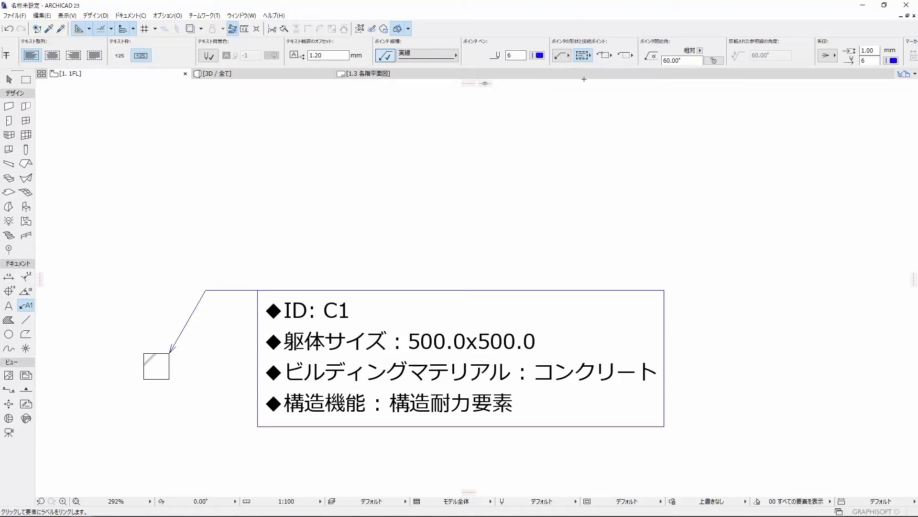
key(ctrl+z)
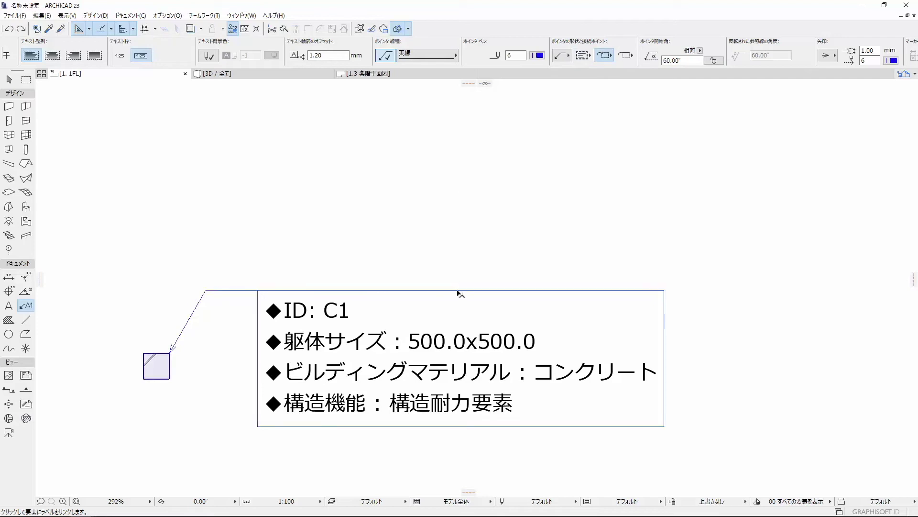
Select the C1 label and try middle, bottom and first-line leader attachment points.
click(459, 290)
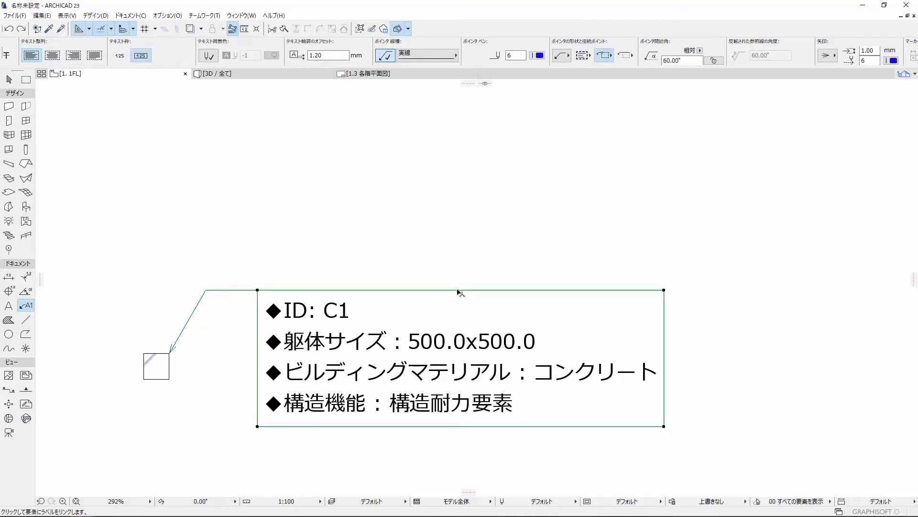
click(610, 57)
click(631, 55)
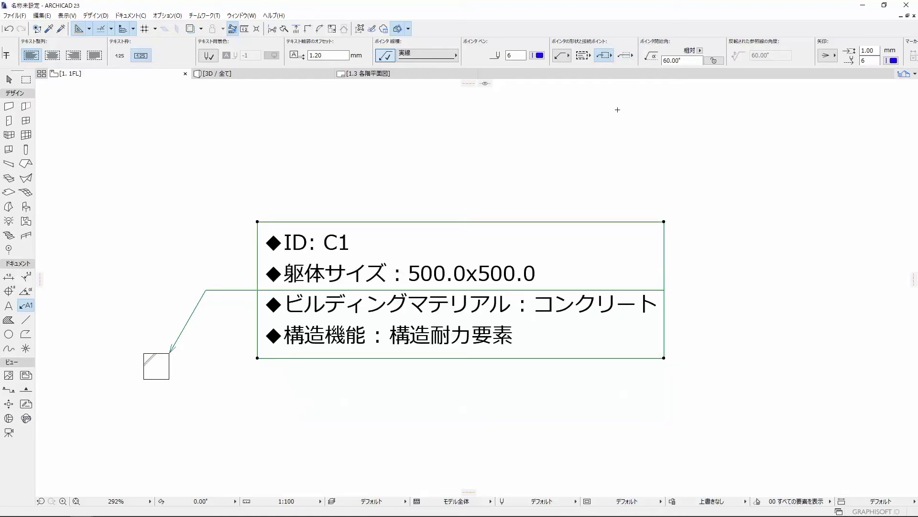
click(606, 57)
click(647, 56)
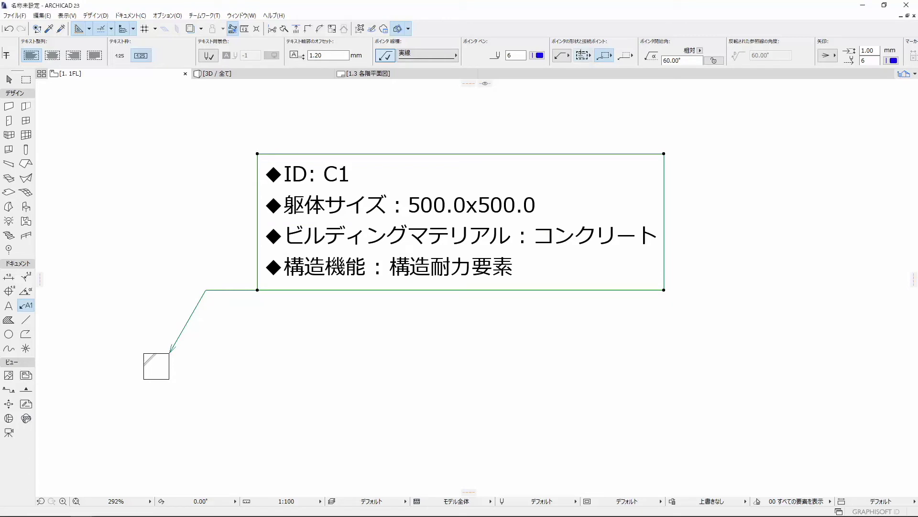
click(605, 51)
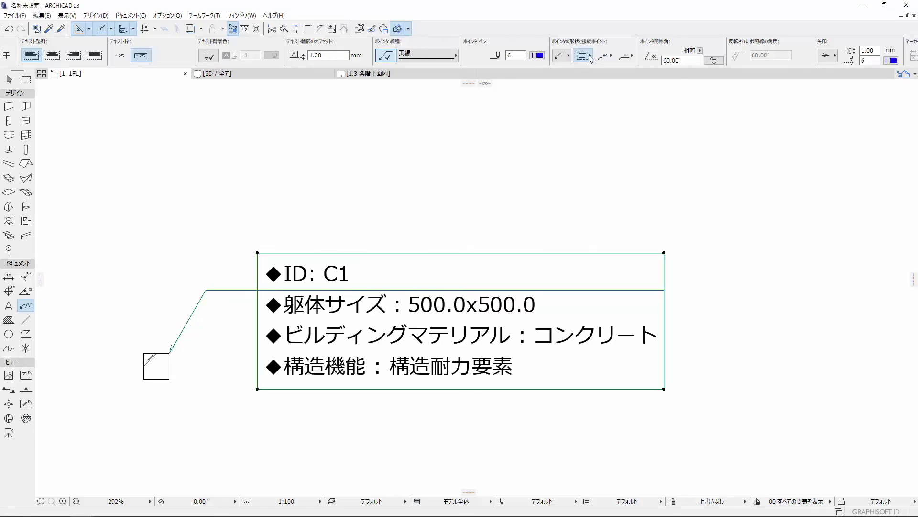
click(606, 52)
click(629, 50)
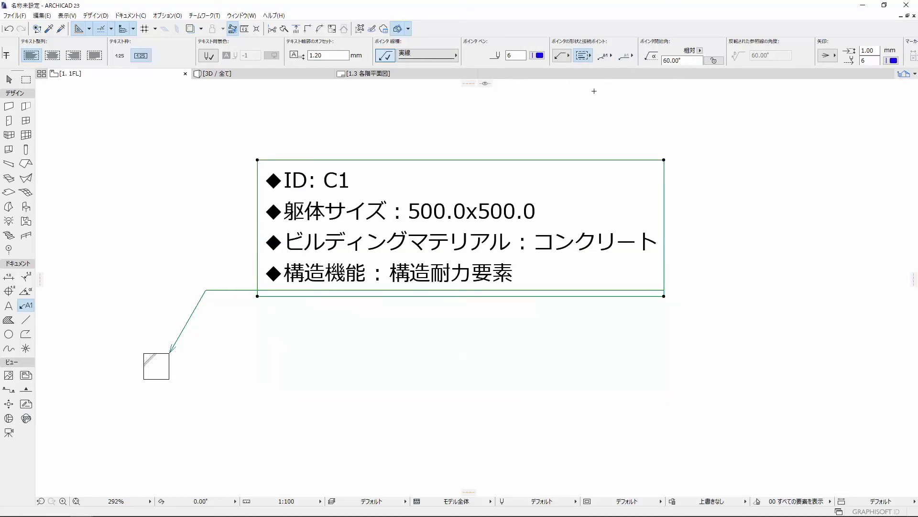
Attach the C1 label's leader with an underline beneath the bottom text line.
click(623, 60)
click(622, 56)
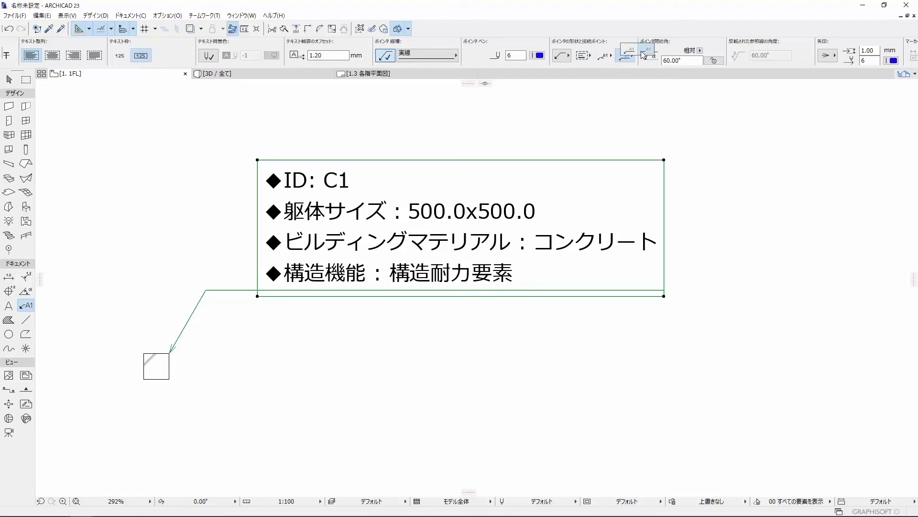
click(642, 53)
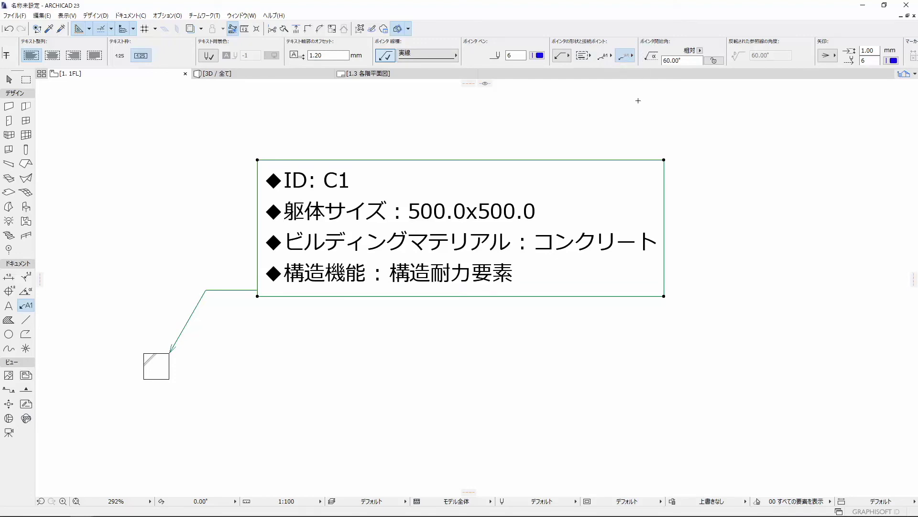
key(Escape)
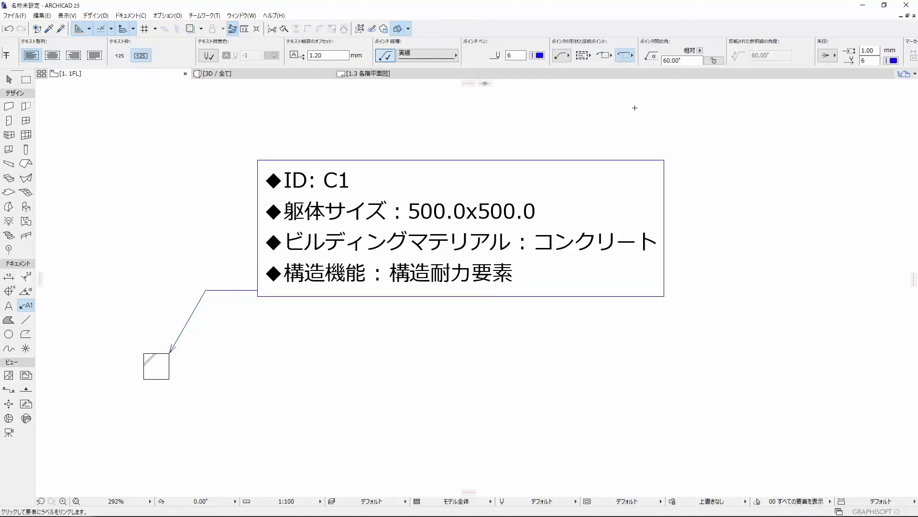
click(619, 195)
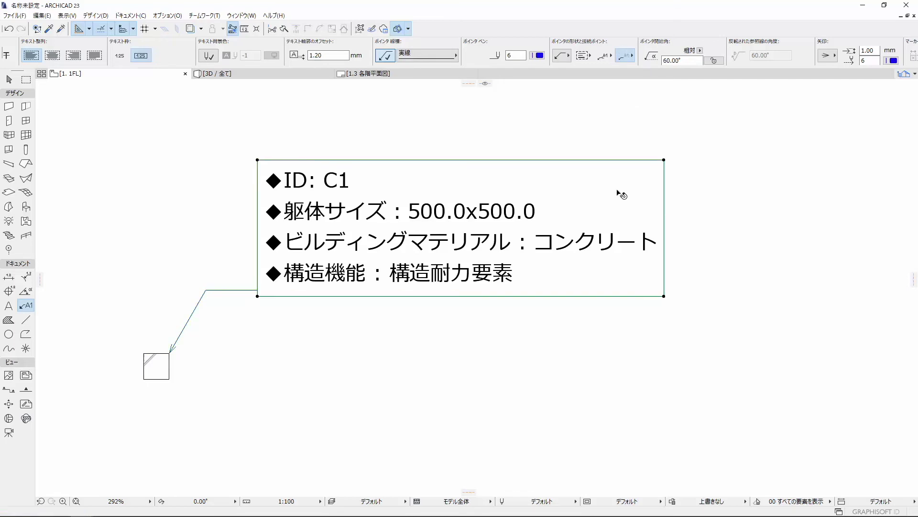
click(628, 62)
key(Escape)
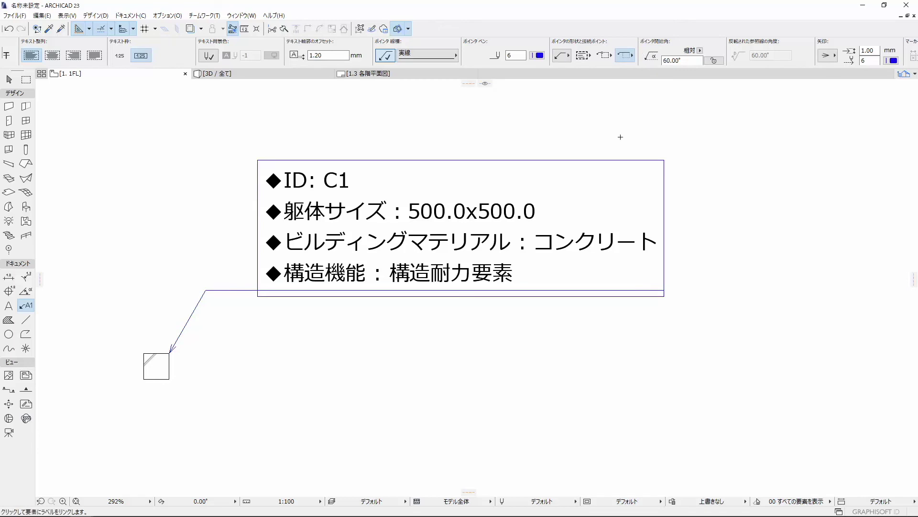
Delete the ◆構造機能：構造耐力要素 line from the C1 label text, leaving three lines.
click(605, 215)
double_click(578, 233)
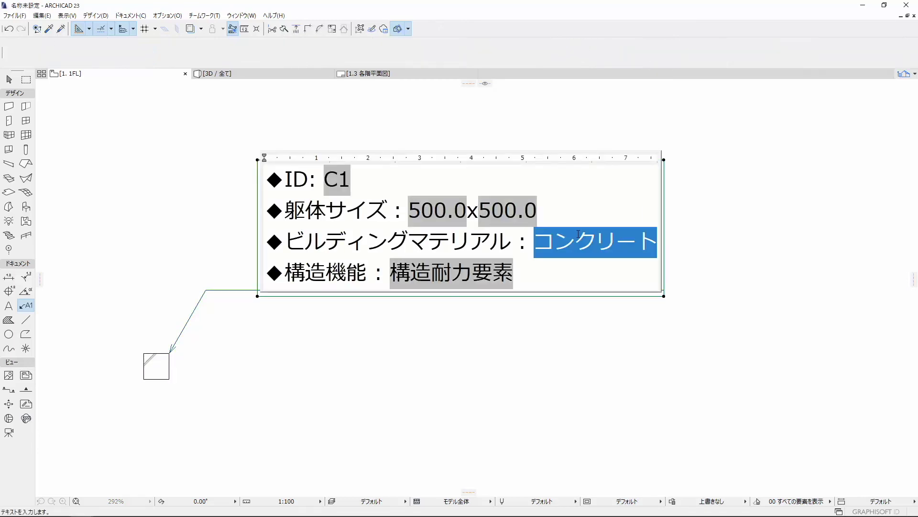
drag(535, 283, 258, 274)
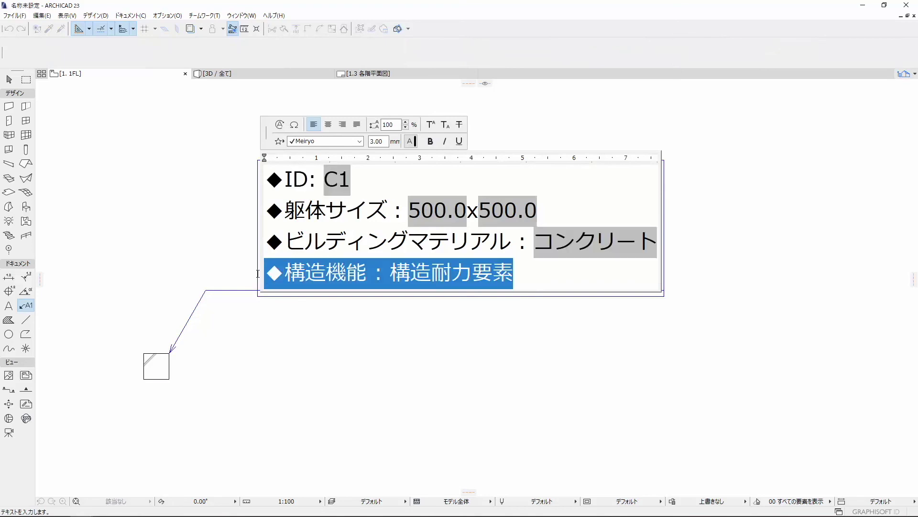
key(BackSpace)
key(BackSpace)
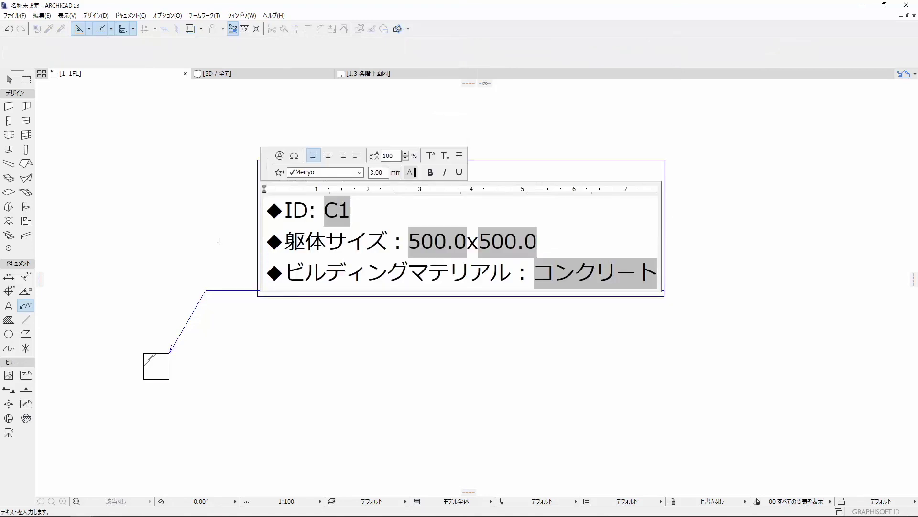
click(219, 242)
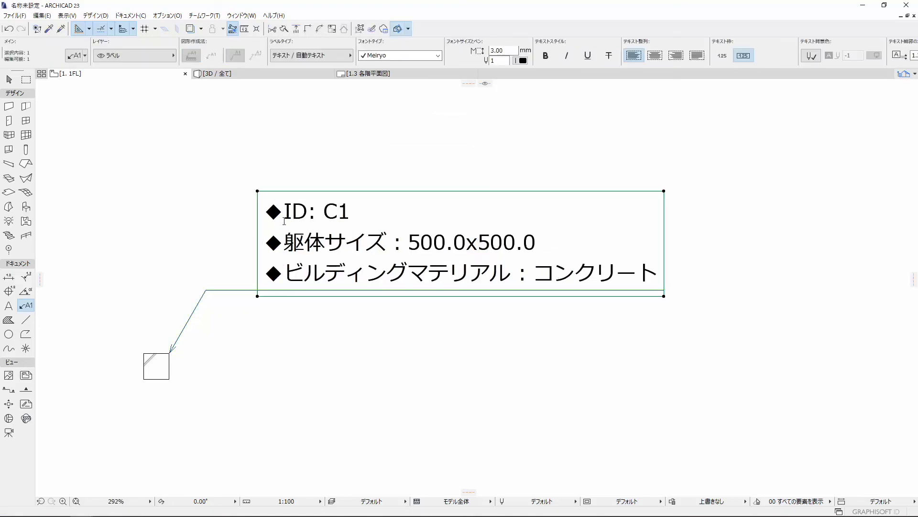
Set the C1 label's leader connection point to its middle line, the 躯体サイズ row.
scroll(670, 57, down, 3)
scroll(669, 57, down, 3)
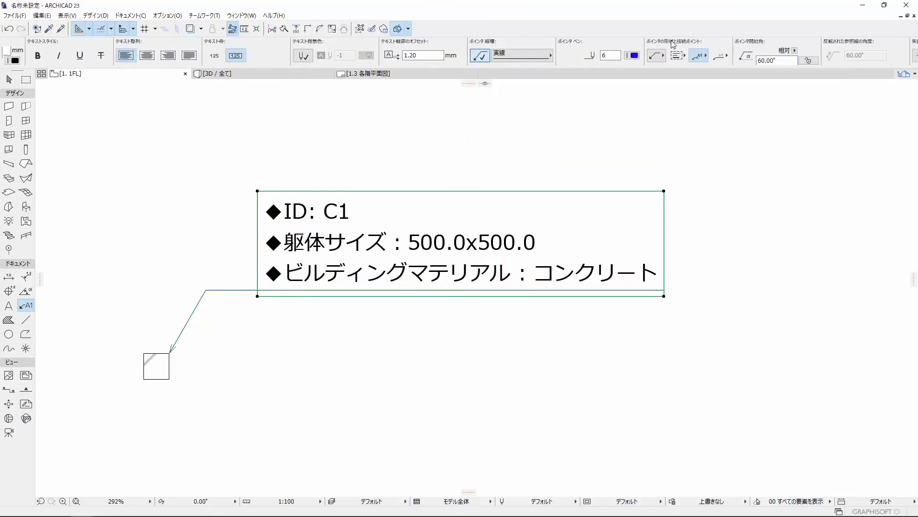
click(678, 55)
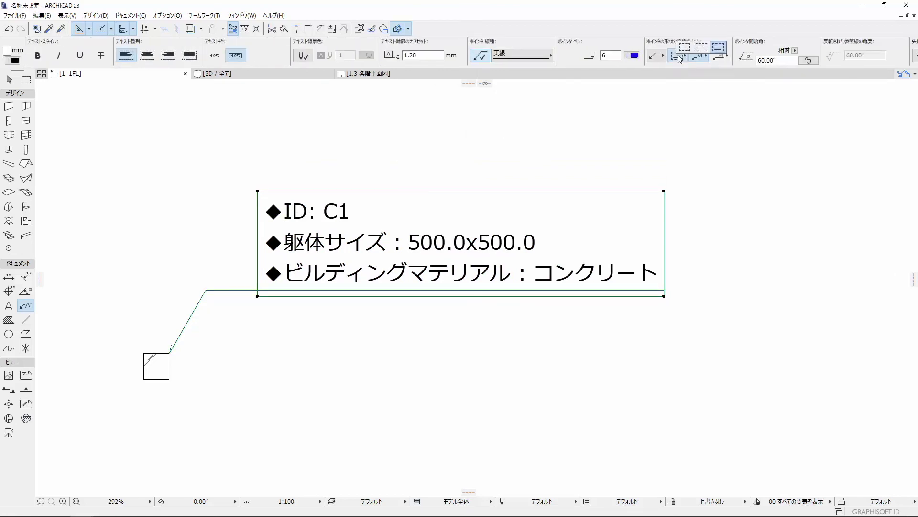
click(685, 54)
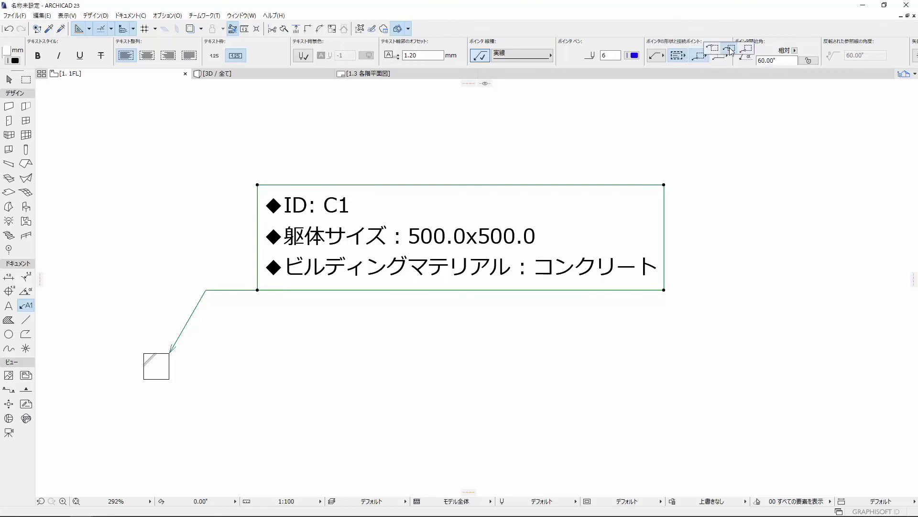
click(699, 55)
key(Escape)
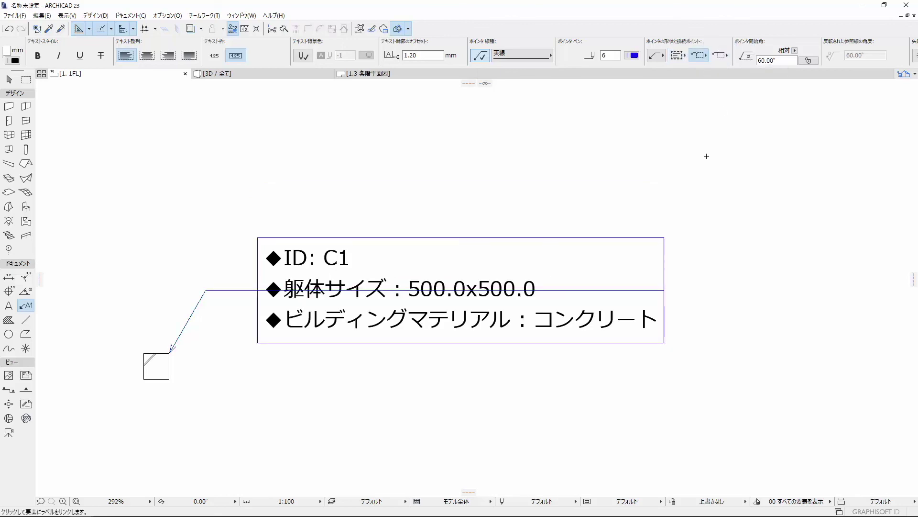